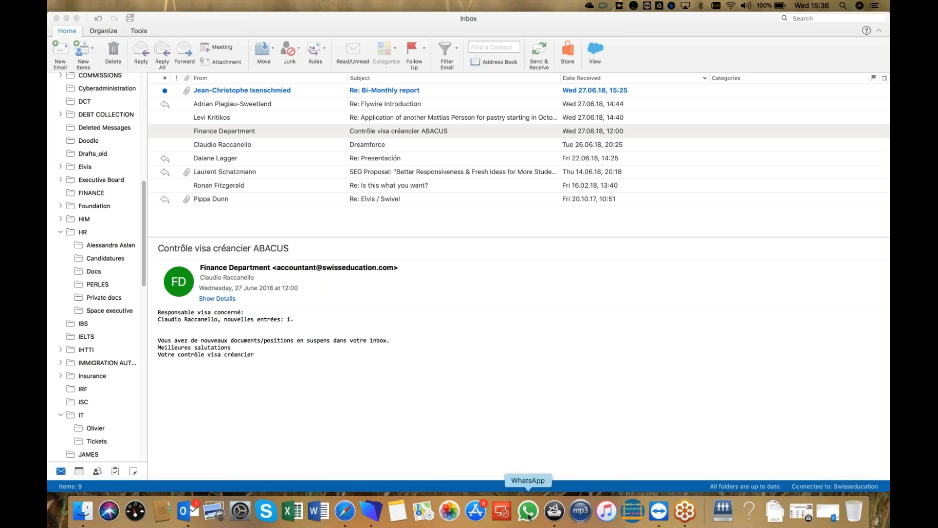
Open Managed Software Centre from the Dock after previewing the ABACUS visa notice.
click(559, 511)
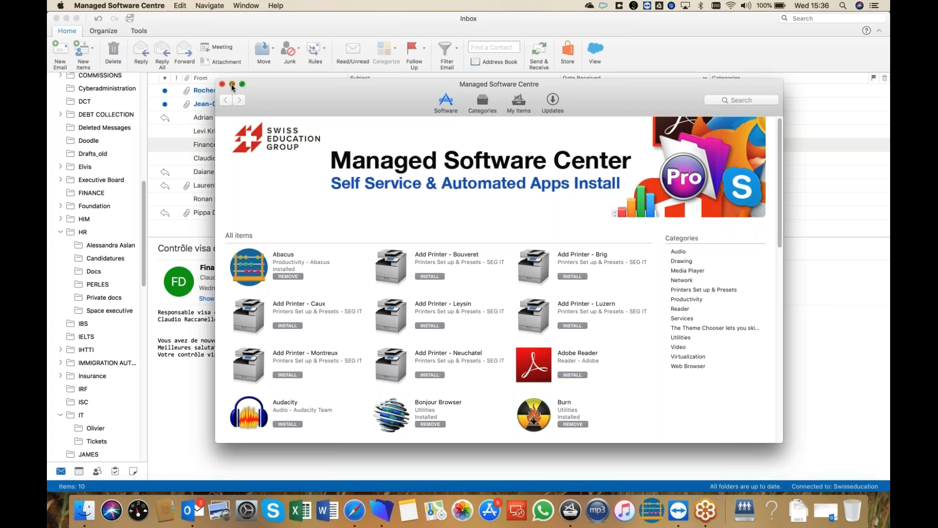
Minimise the Managed Software Centre catalogue window.
click(232, 84)
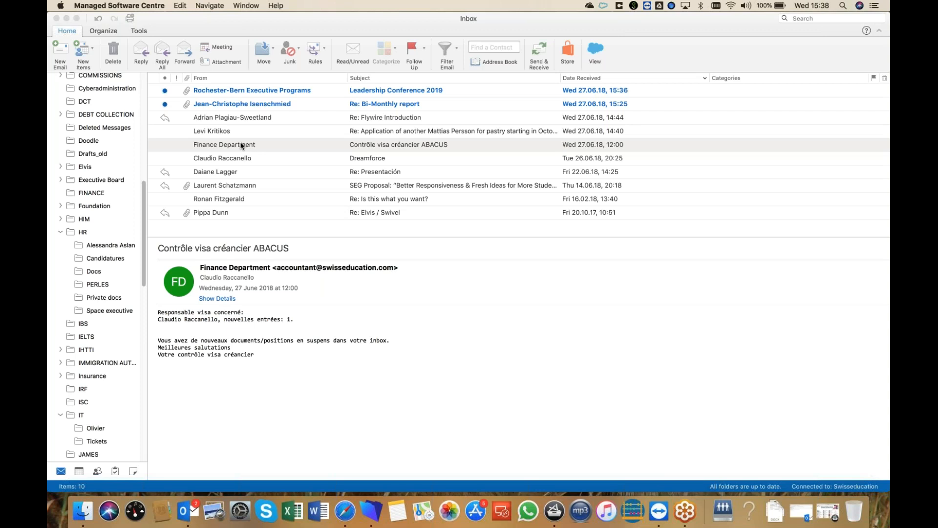
Reselect the Finance Department's 'Contrôle visa créancier ABACUS' message in the Outlook inbox.
click(241, 146)
Open the visa-control message in its own window and launch the Abacus launcher.
double_click(241, 145)
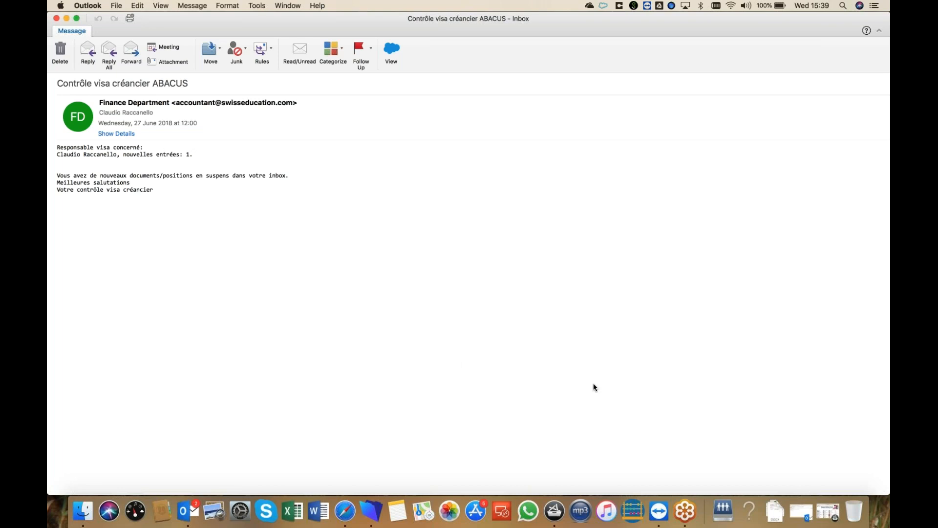
click(633, 512)
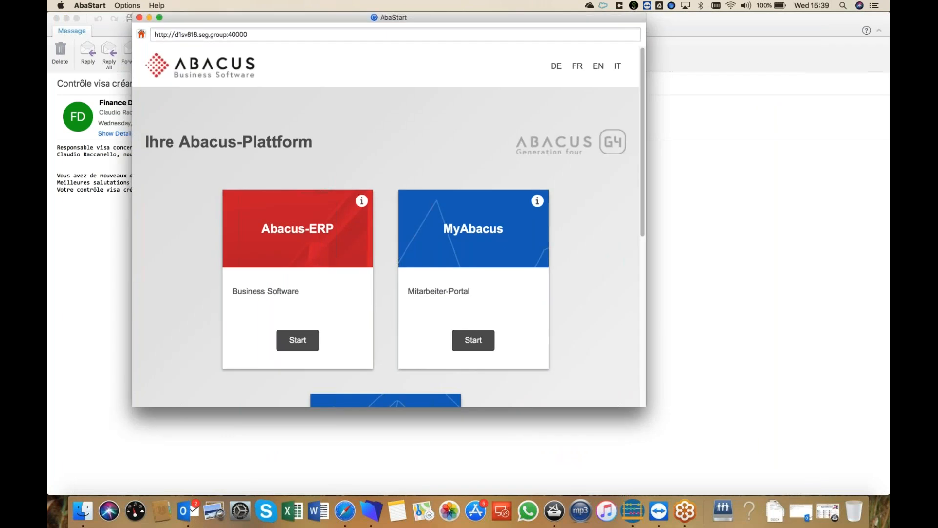
Start Abacus-ERP and sign in with the user's account name and password.
click(298, 342)
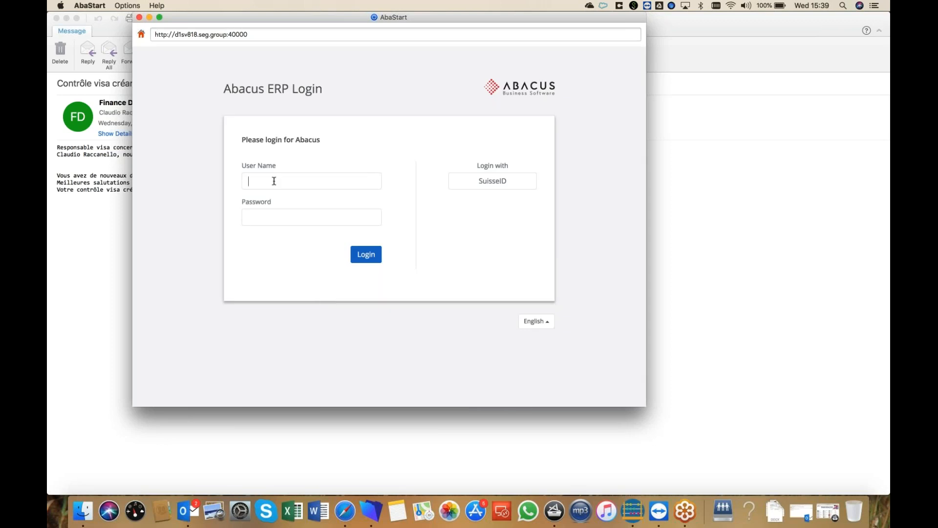
key(Tab)
text(••)
key(BackSpace)
key(BackSpace)
text(••••••••)
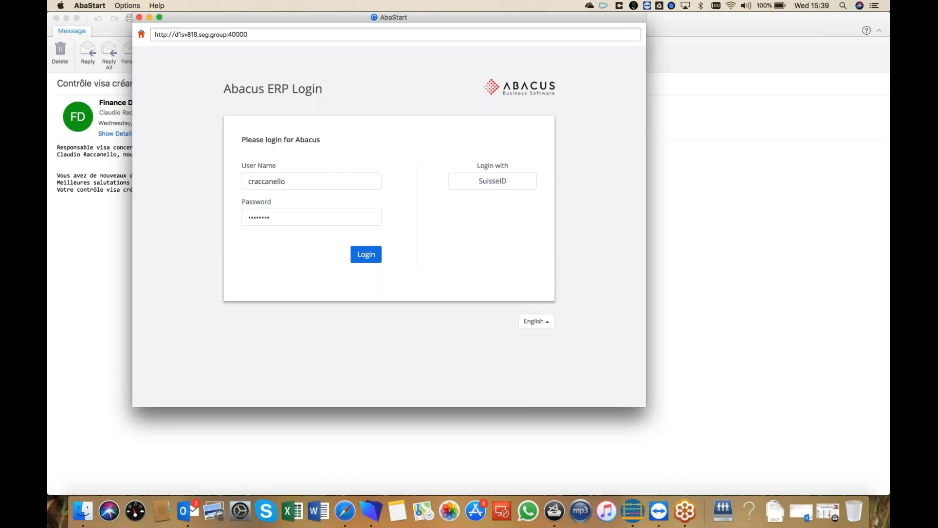
key(Return)
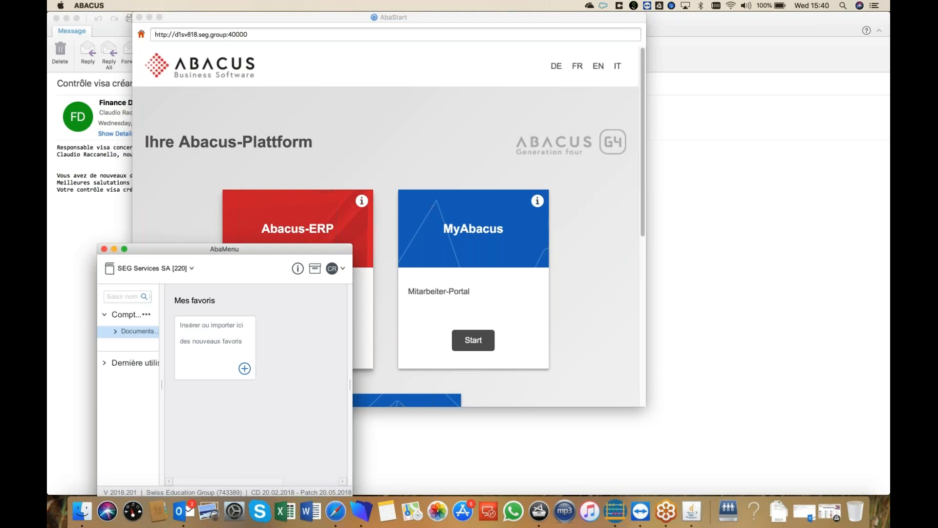
Enlarge the AbaMenu window and open Documents, PO > creditor visa control > 121 Traitement inbox.
drag(254, 249, 270, 81)
drag(235, 3, 230, 5)
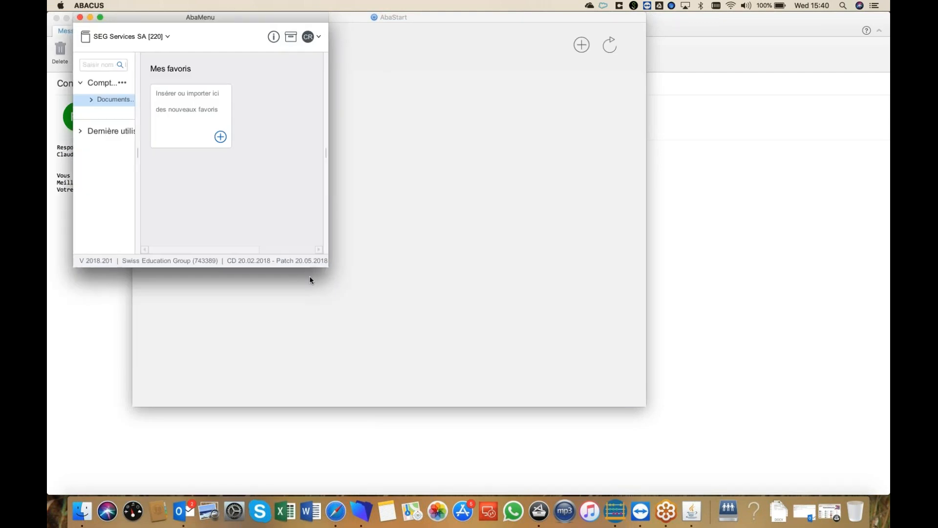
drag(328, 267, 805, 489)
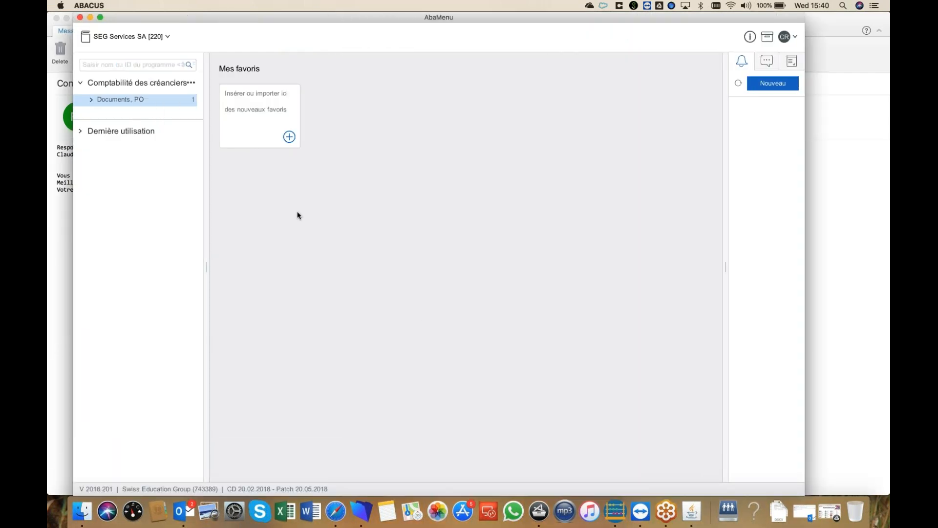
click(91, 99)
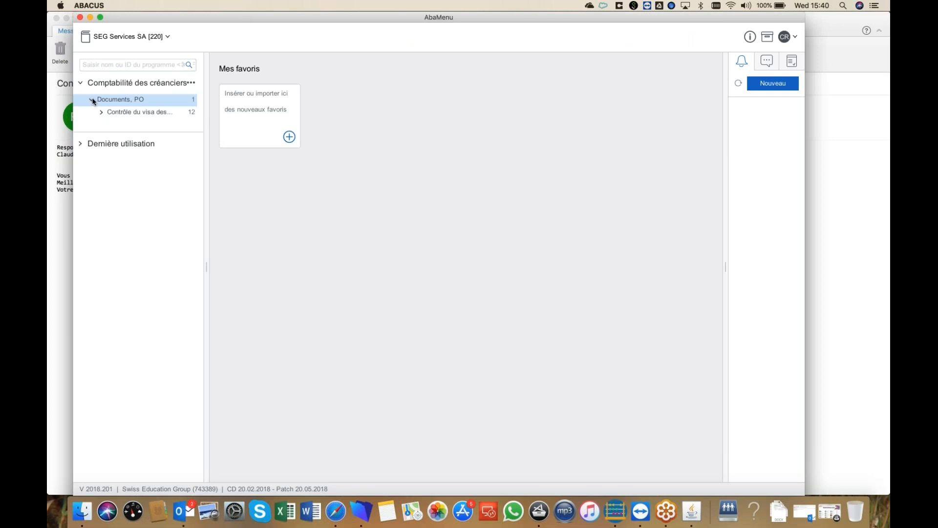
double_click(138, 112)
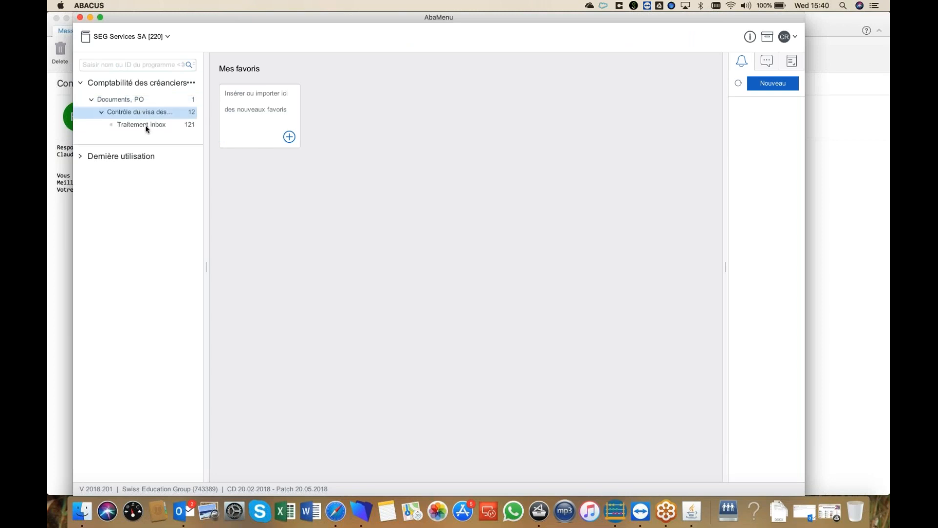
click(147, 127)
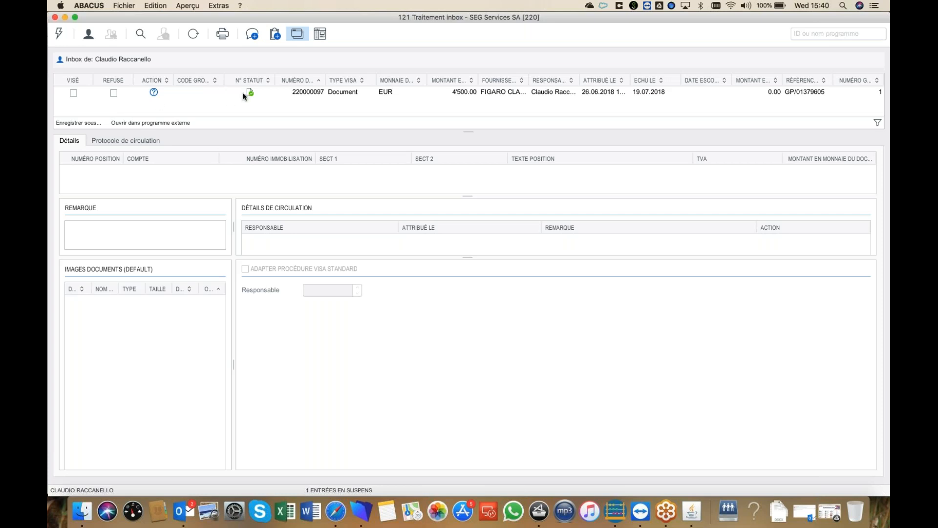
Preview the 4'500.00 EUR Figaro Classifieds invoice 220000097, then close the preview.
click(349, 93)
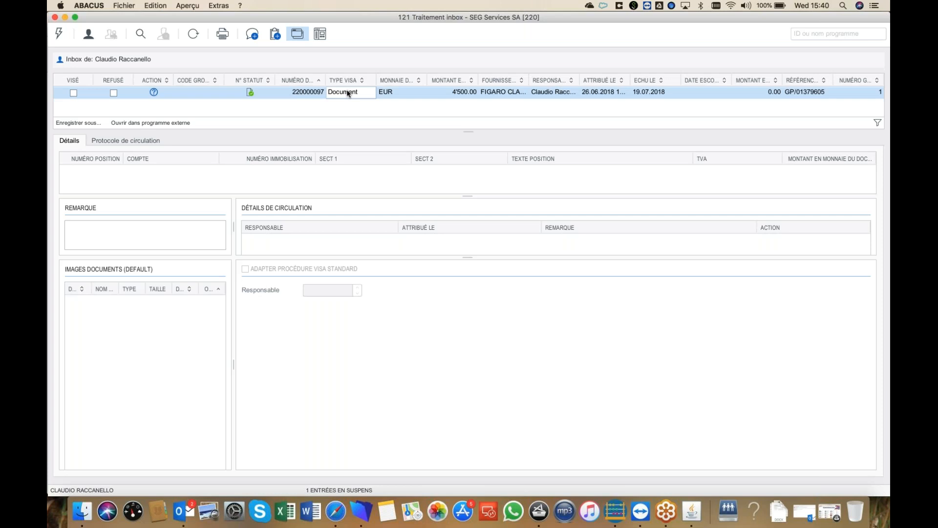
double_click(348, 93)
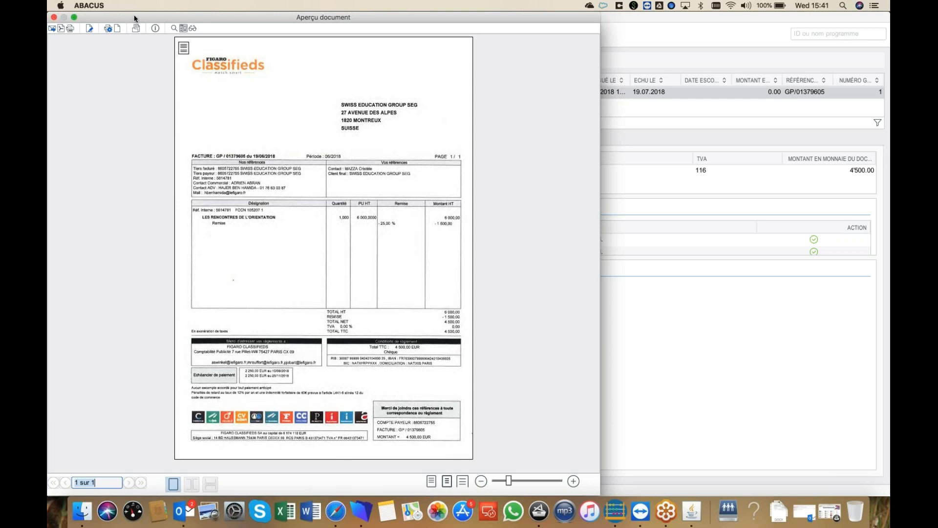
drag(135, 19, 239, 29)
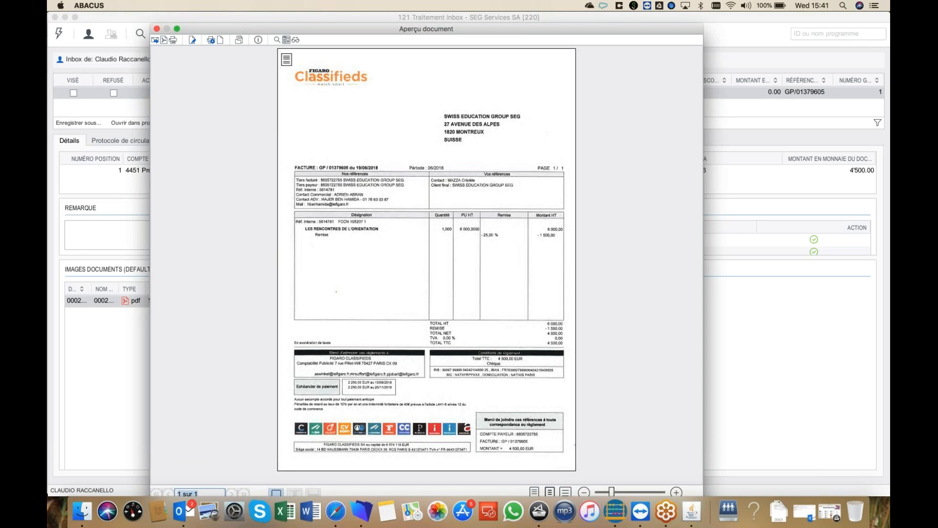
click(157, 28)
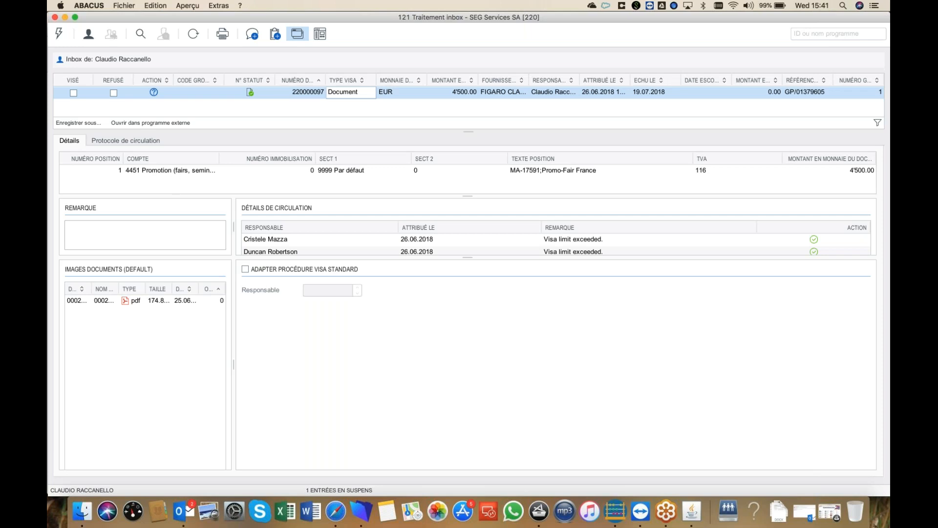
click(113, 93)
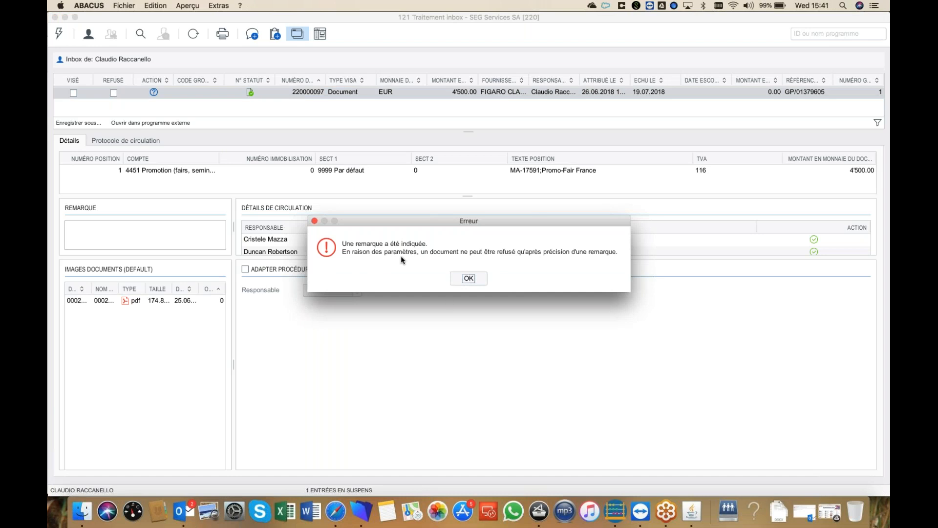
click(463, 279)
click(106, 240)
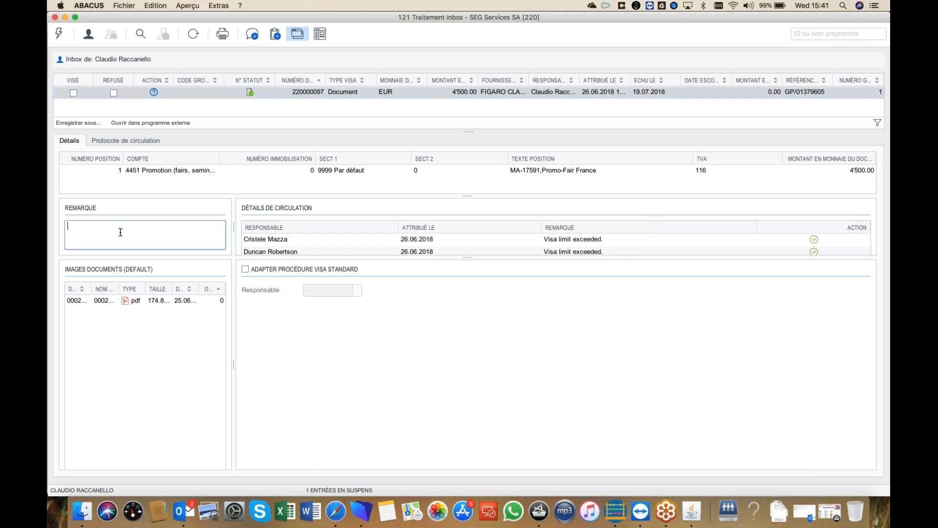
text(tst)
key(BackSpace)
key(BackSpace)
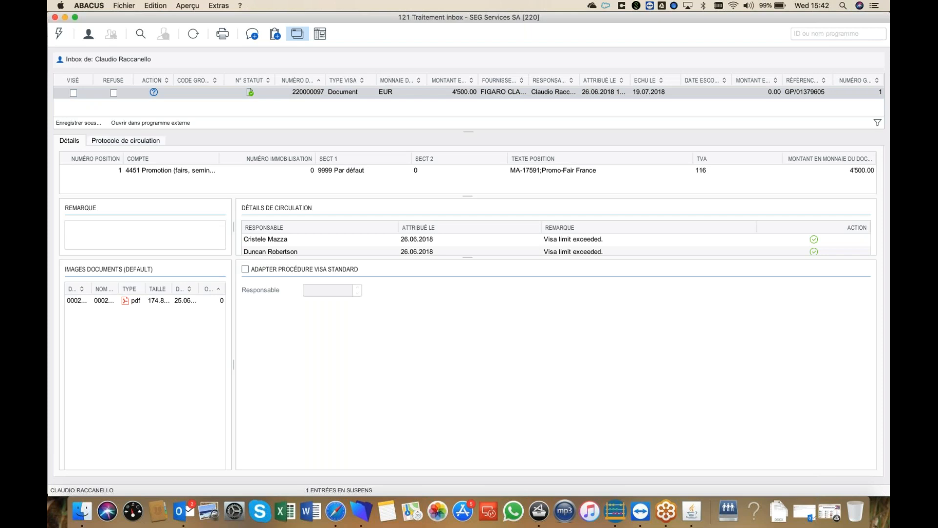
Mark document 220000097 as Visé and process it, leaving 0 entries pending.
click(74, 95)
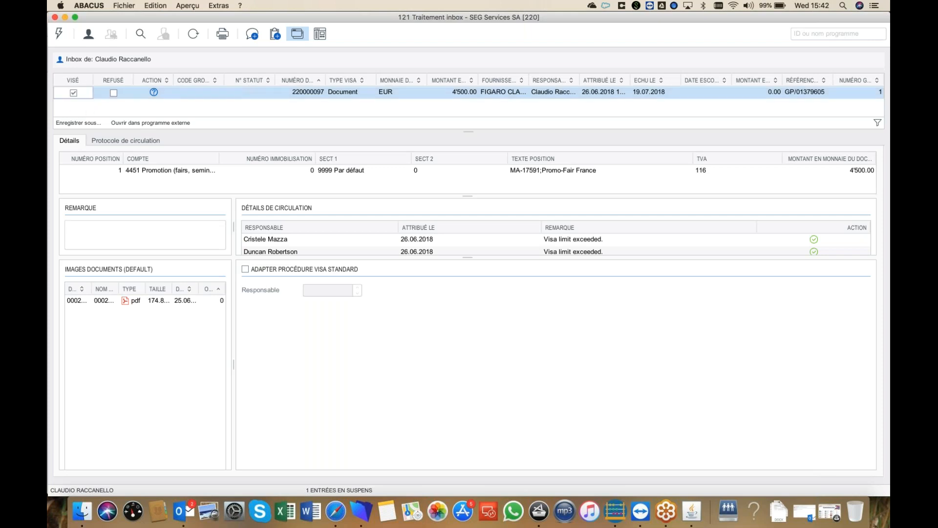
click(60, 35)
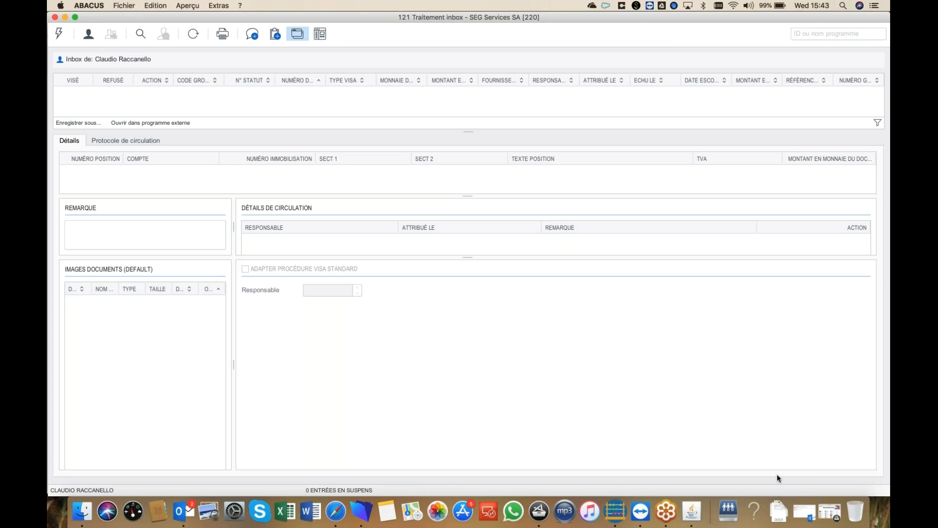
Reopen the EL-0107015 expense-line notification and follow its eu4.salesforce.com link.
click(804, 520)
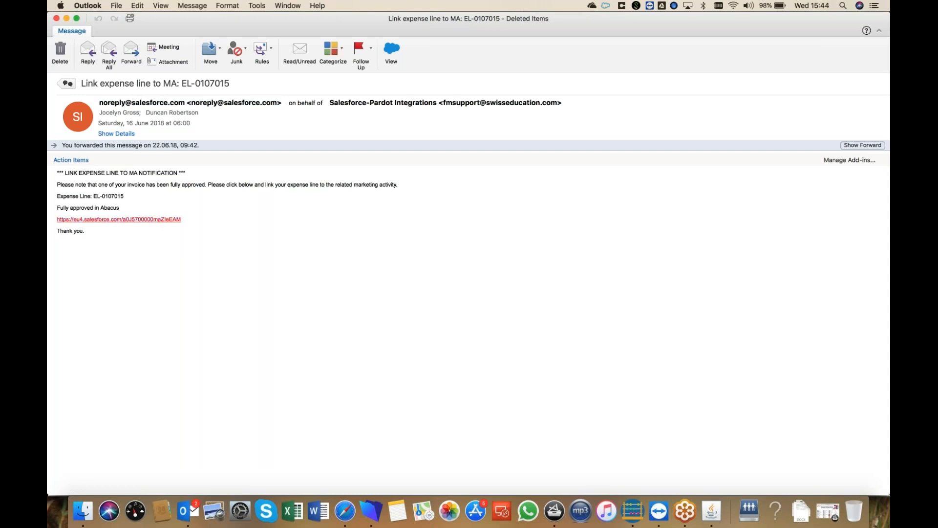
click(168, 221)
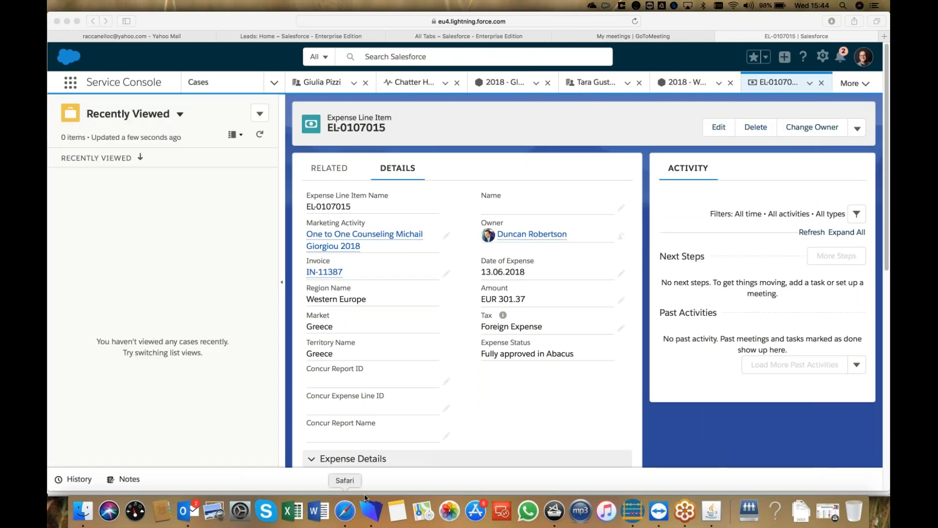
Bring Safari forward and switch to the 'Leads: Home ~ Salesforce' tab from the overflow list.
click(862, 56)
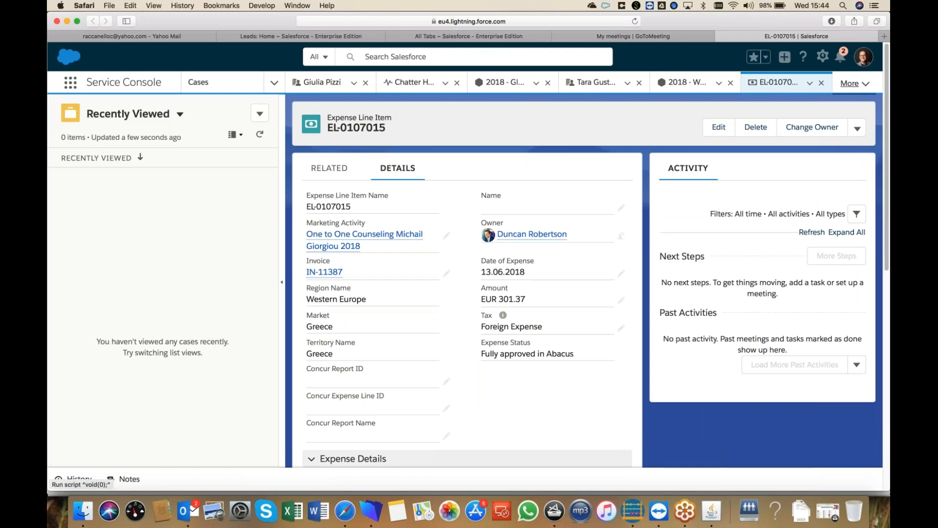
click(852, 83)
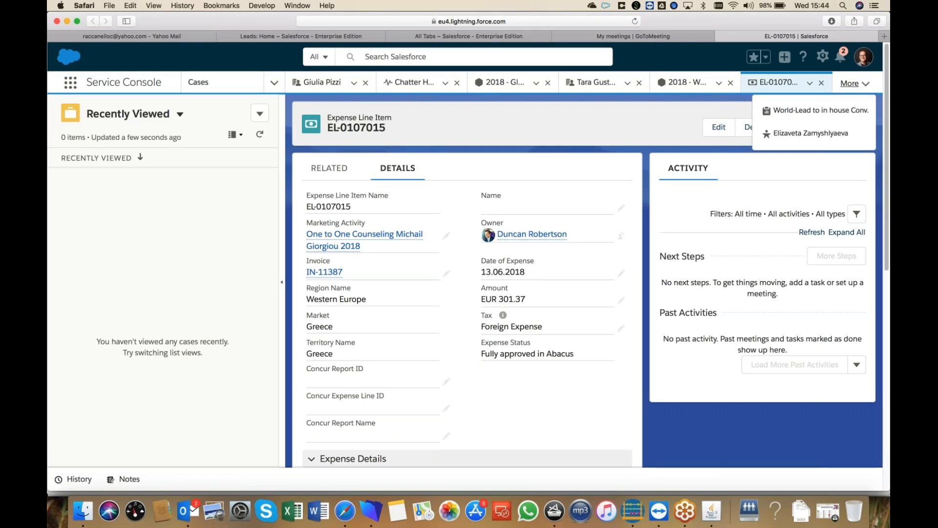
click(317, 37)
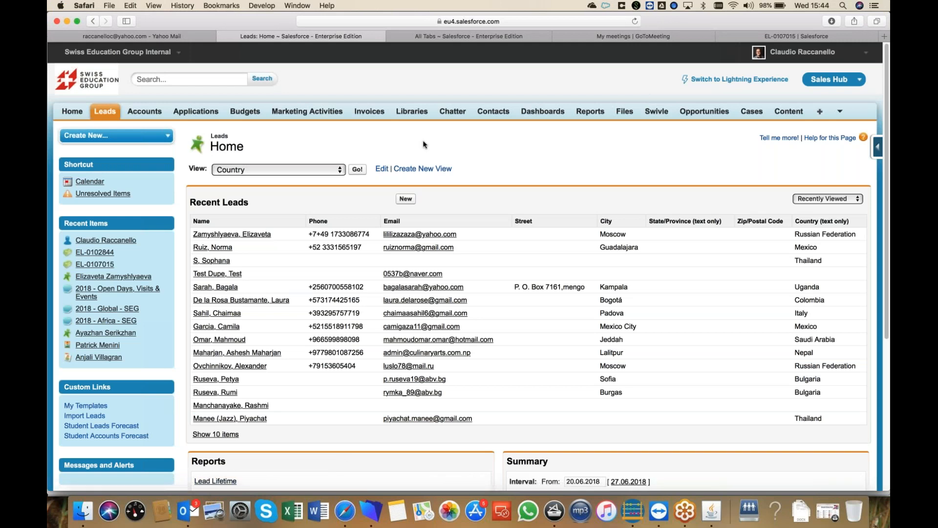
From Salesforce's All Tabs page, open Expense Line Items in the Lightning console.
click(470, 38)
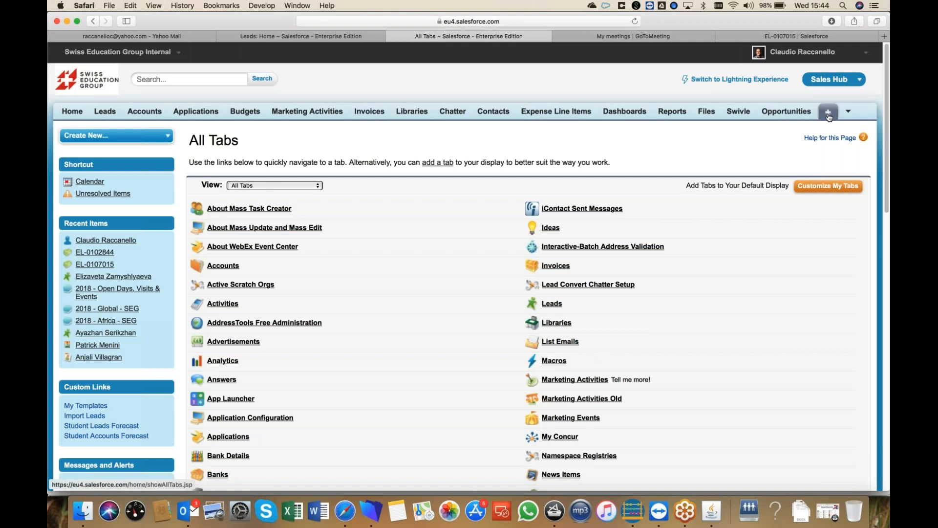
scroll(469, 264, down, 10)
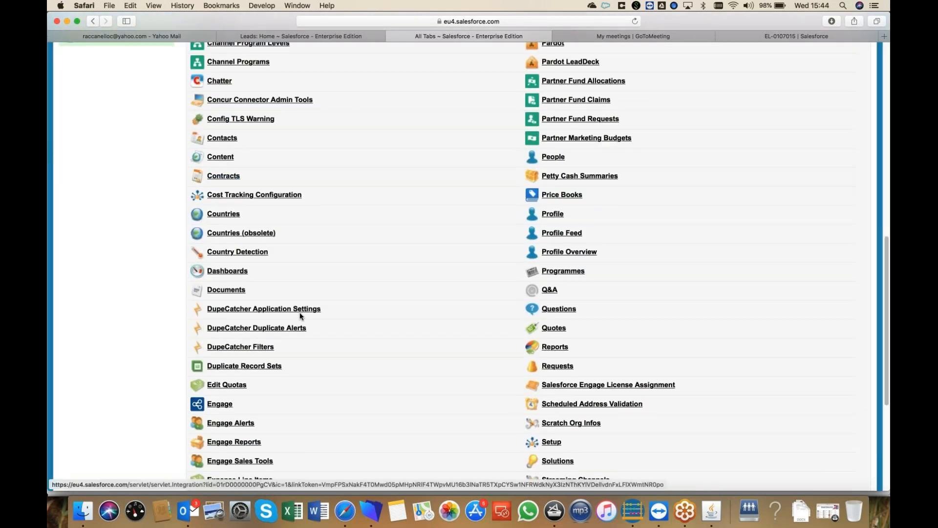
scroll(299, 316, down, 1)
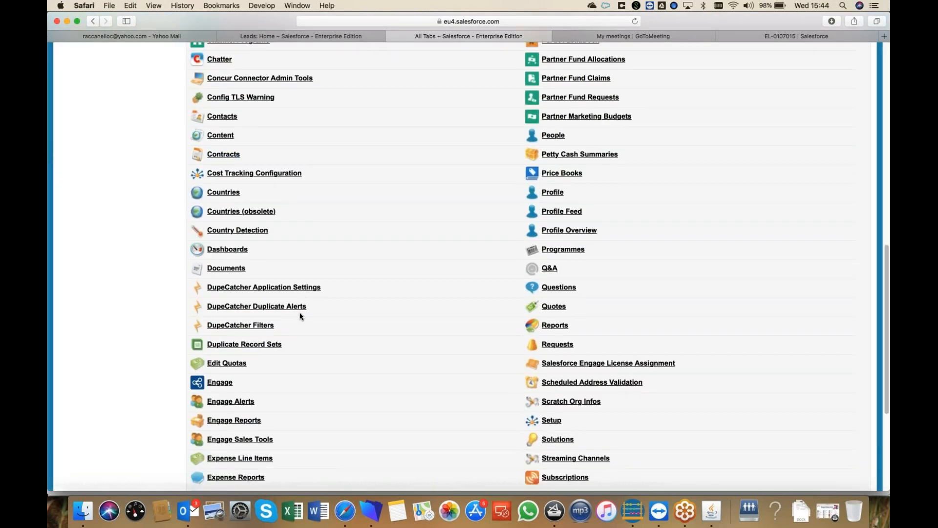
click(246, 455)
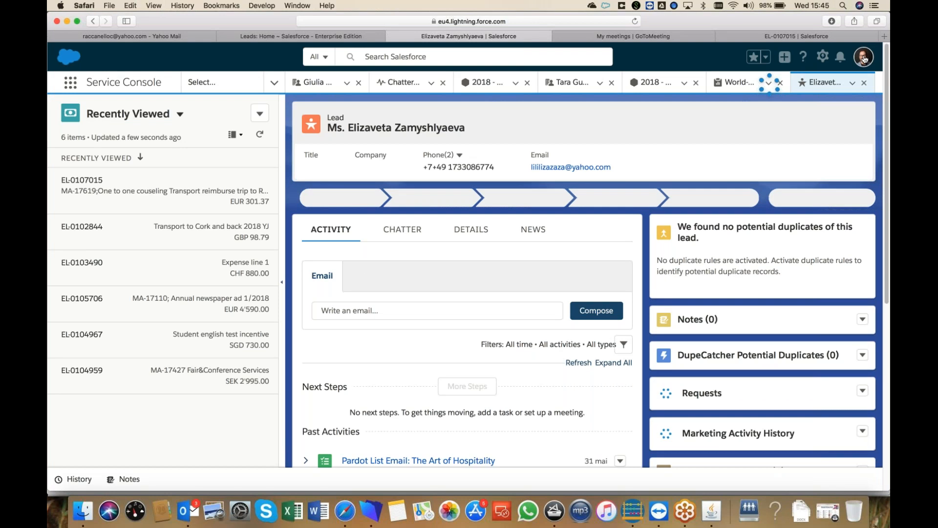
Switch Salesforce back to Salesforce Classic from the profile menu, landing on Home.
click(863, 57)
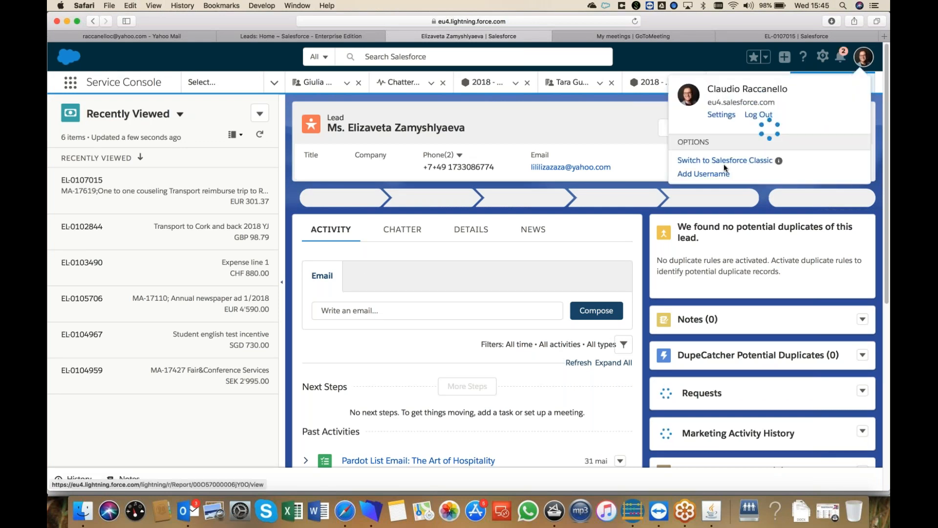
click(725, 161)
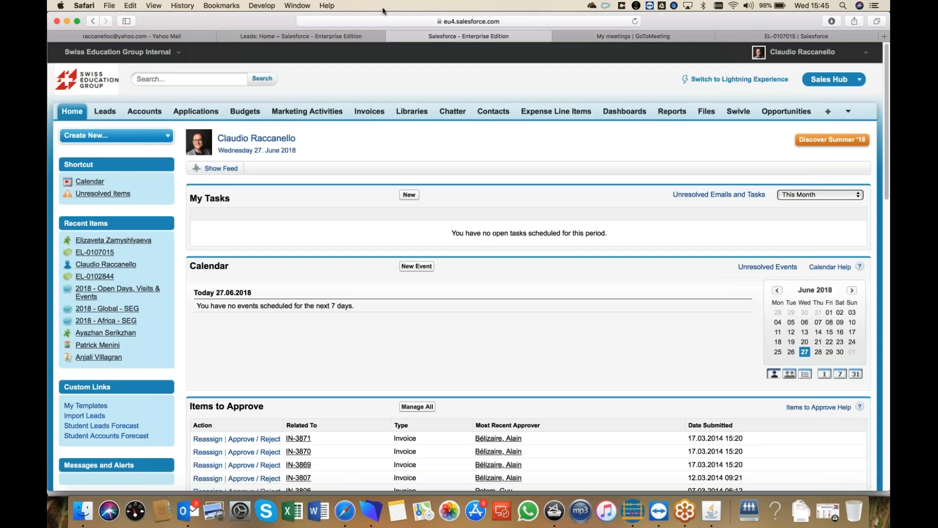
Show the Expense Line Items list view 'All Expense line without MA' with its 19 lines.
click(550, 114)
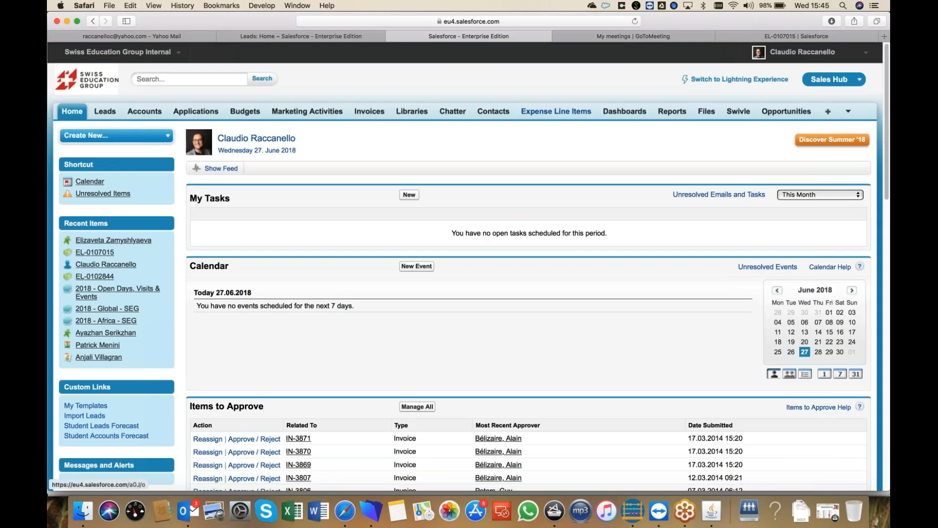
click(317, 170)
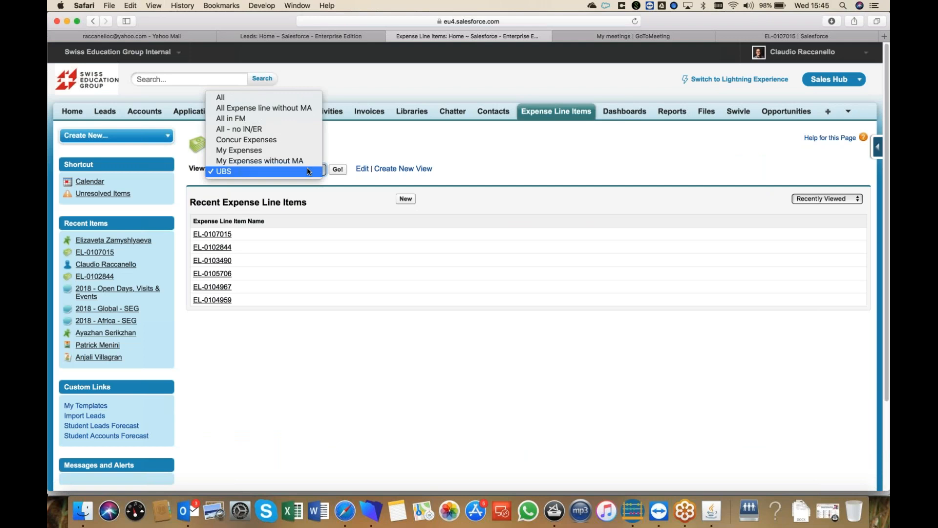
click(269, 108)
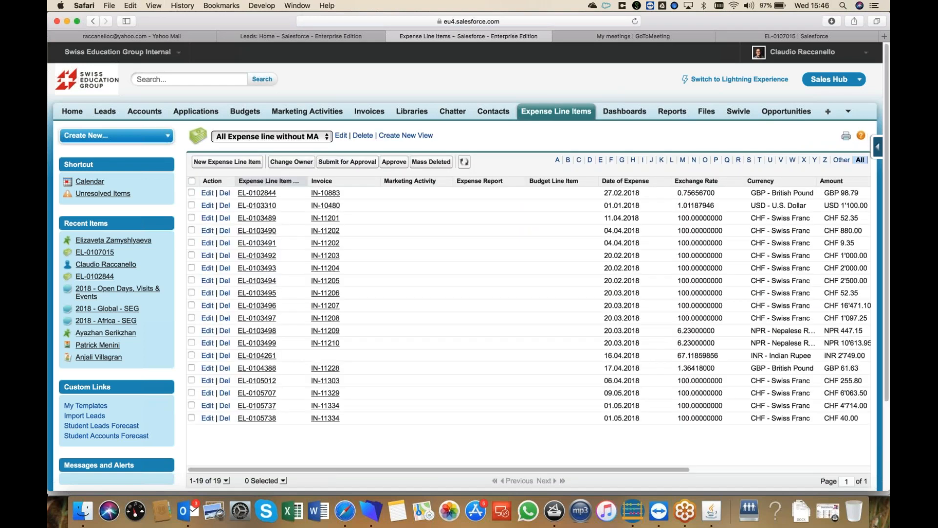
click(185, 512)
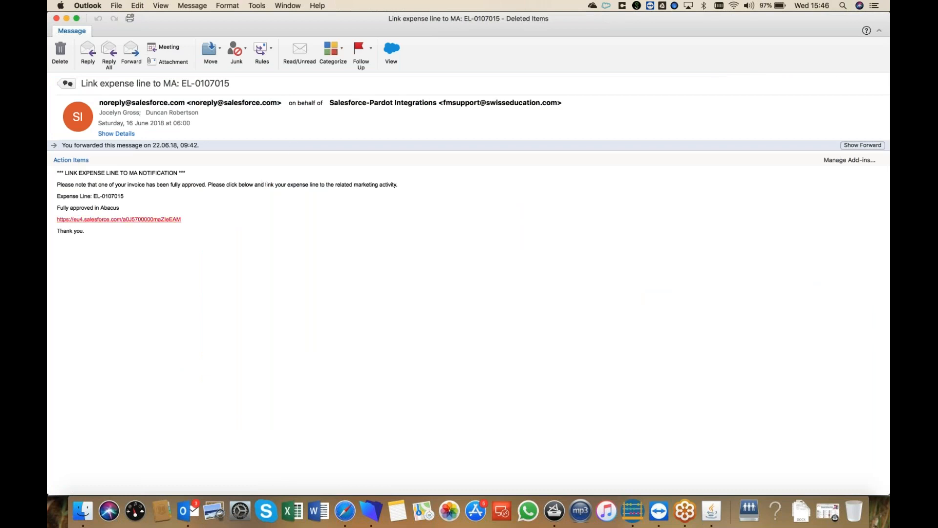
Follow the Salesforce link in the 'Link expense line to MA: EL-0107015' email.
click(171, 219)
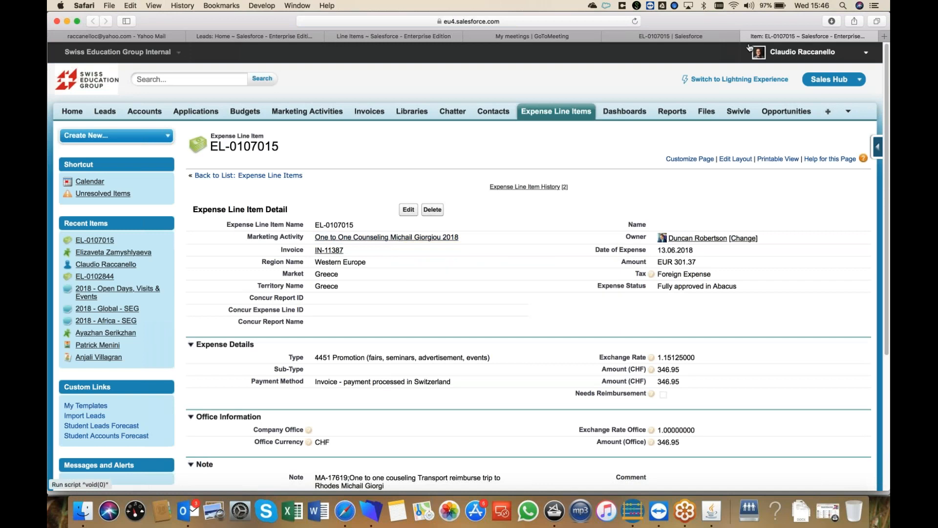
Open expense line EL-0103310 (invoice IN-10480, USD 1'100.00) from the without-MA list.
click(400, 36)
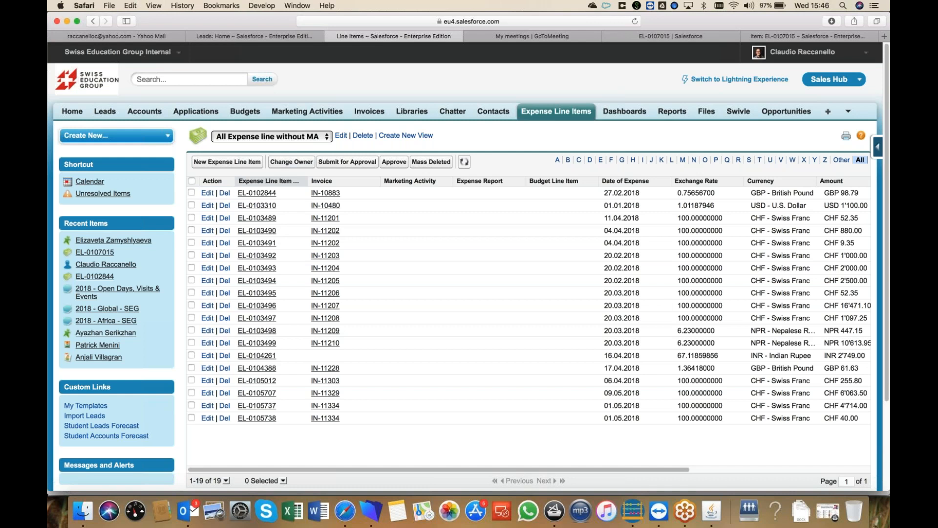
click(257, 205)
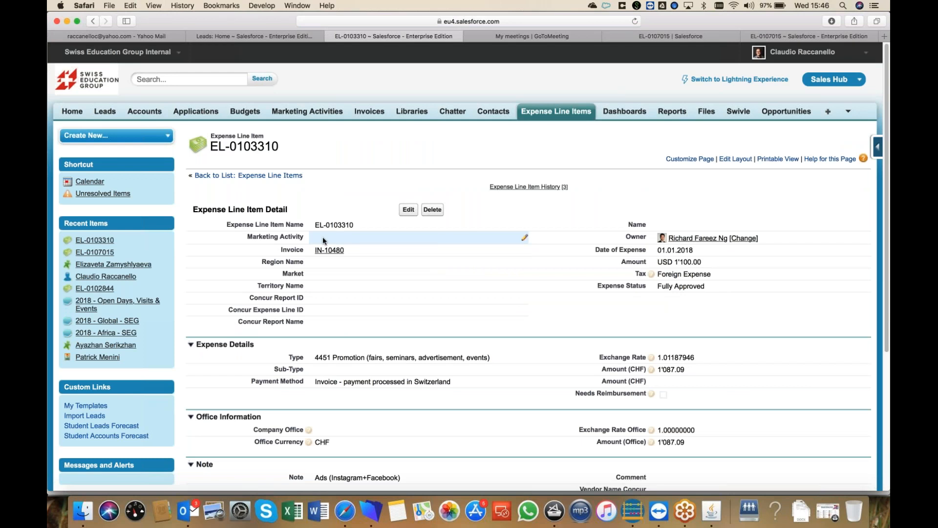
Choose SEA 2018 from the Marketing Activity lookup for EL-0103310.
double_click(351, 238)
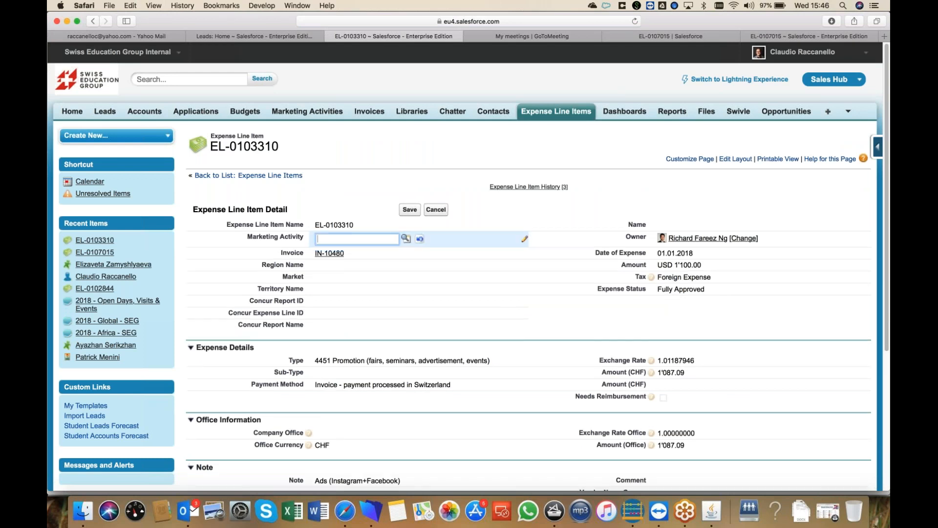
click(407, 239)
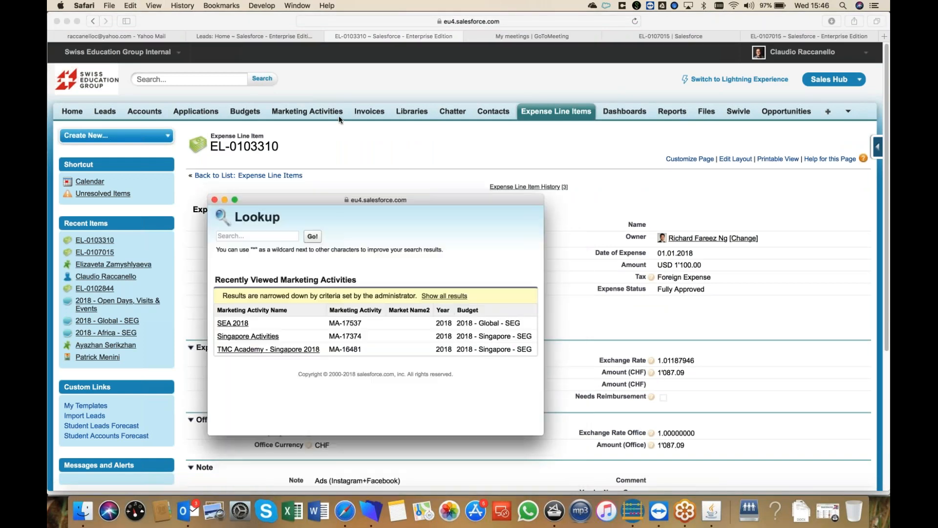
click(233, 152)
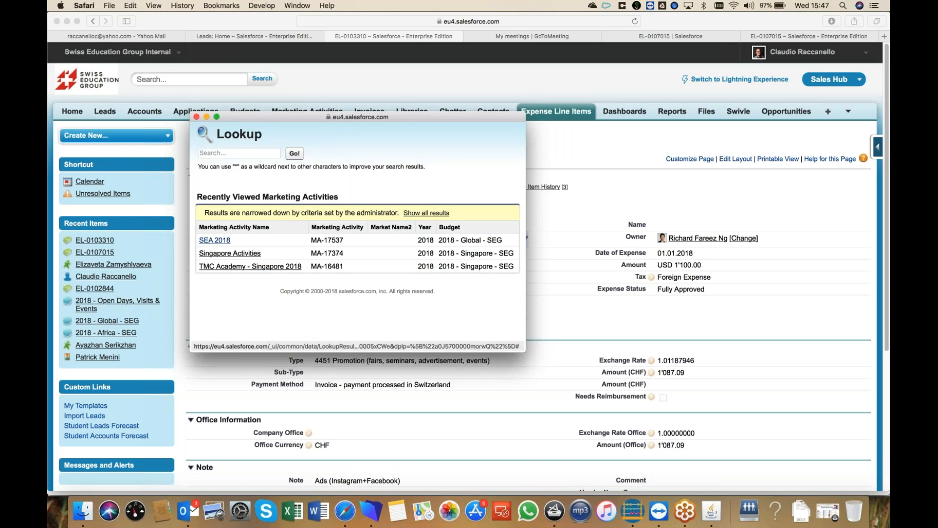
click(215, 240)
Close the inline editor, leaving SEA 2018 as the pending Marketing Activity.
click(489, 218)
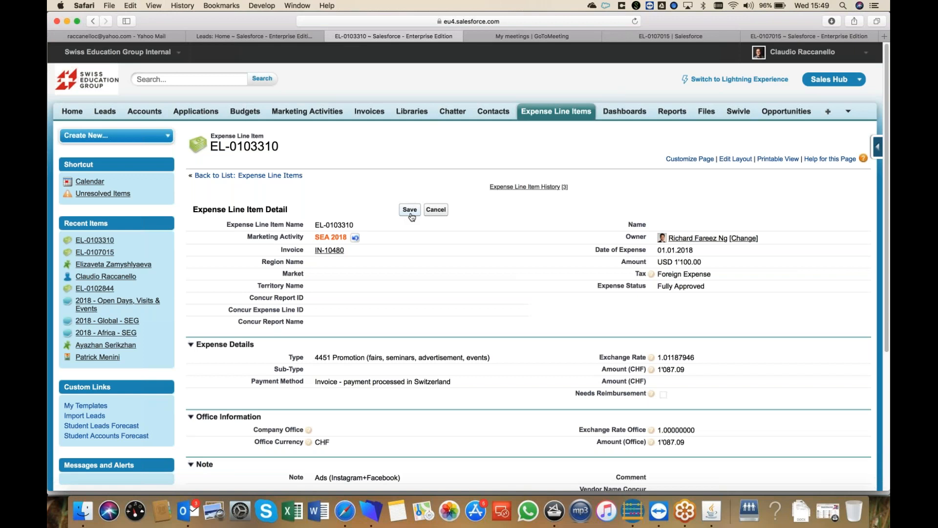
click(884, 138)
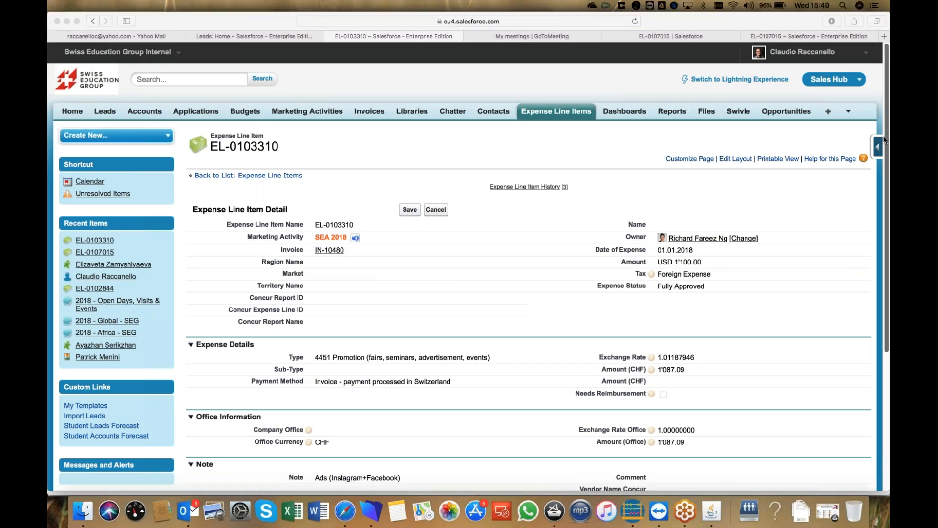